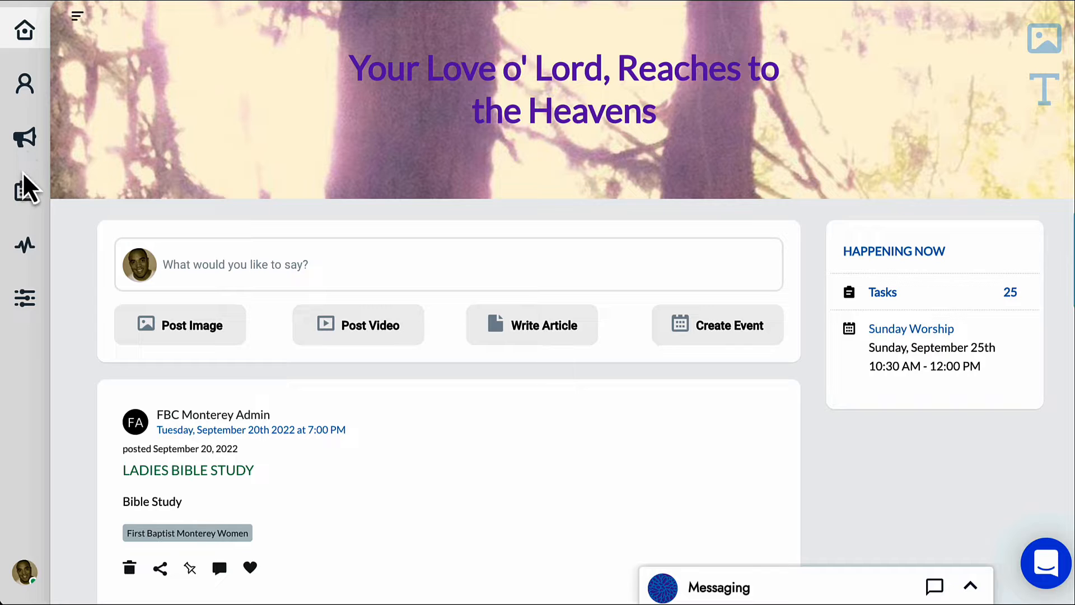
Look up the organization's SMS phone number in the incoming SMS handlers of the Outreach section.
{"action": "left_click", "coordinate": [25, 142]}
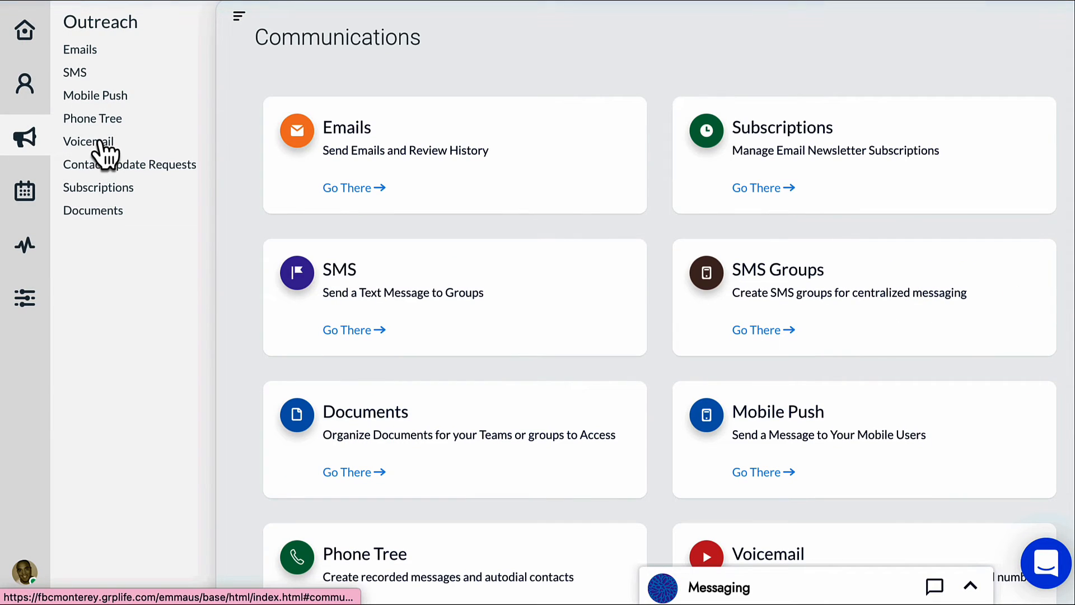
{"action": "left_click", "coordinate": [77, 72]}
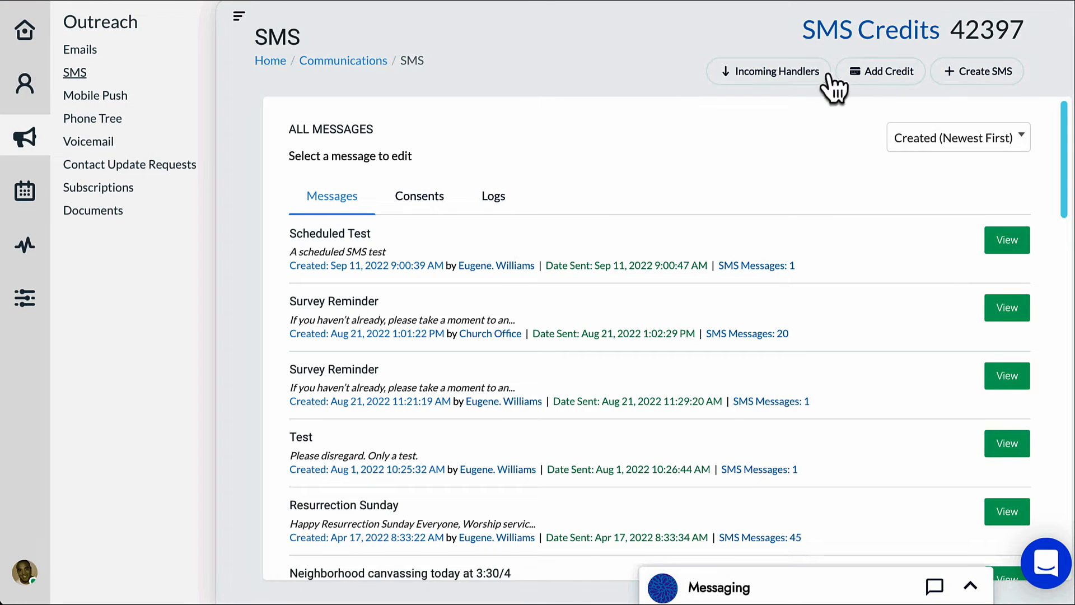
{"action": "left_click", "coordinate": [766, 72]}
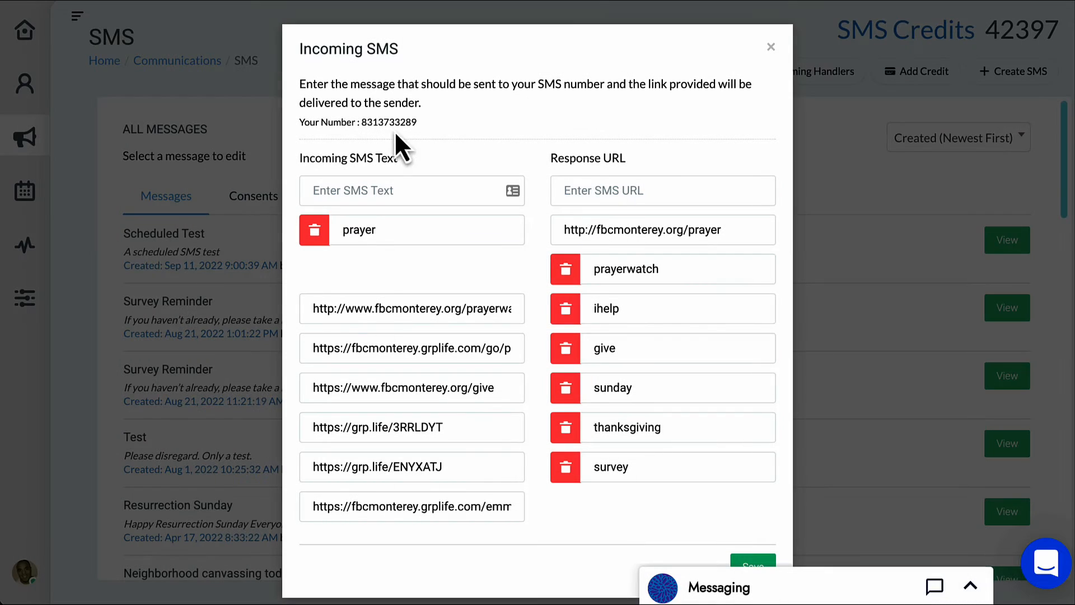
{"action": "left_click_drag", "start_coordinate": [442, 123], "coordinate": [361, 123]}
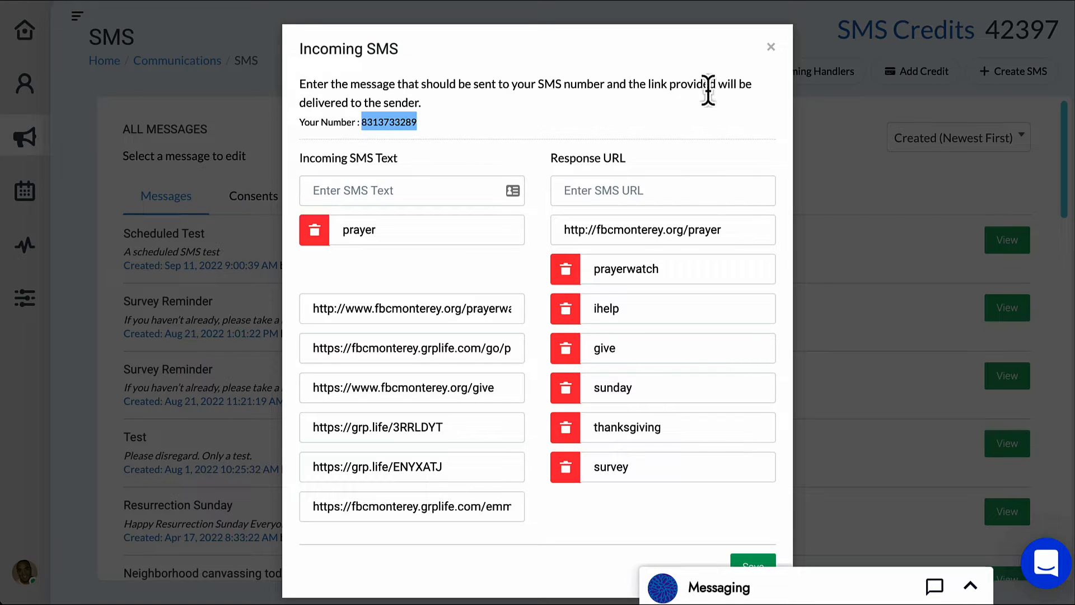
{"action": "left_click", "coordinate": [771, 48]}
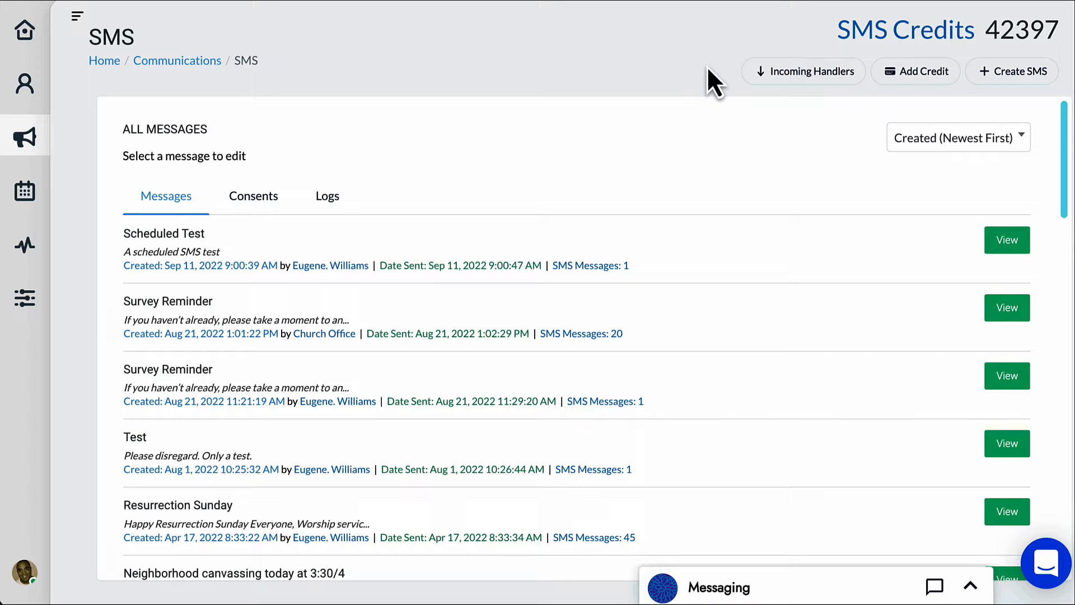
Open the administration System Settings and inspect the call forwarding number under Phone Services Settings.
{"action": "left_click", "coordinate": [26, 305]}
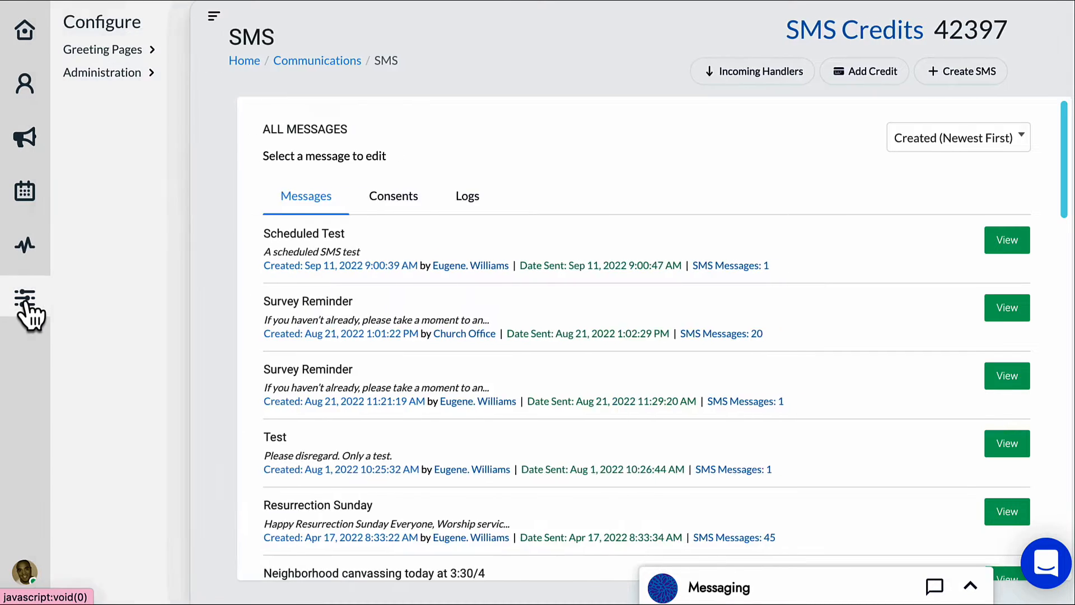
{"action": "left_click", "coordinate": [128, 79]}
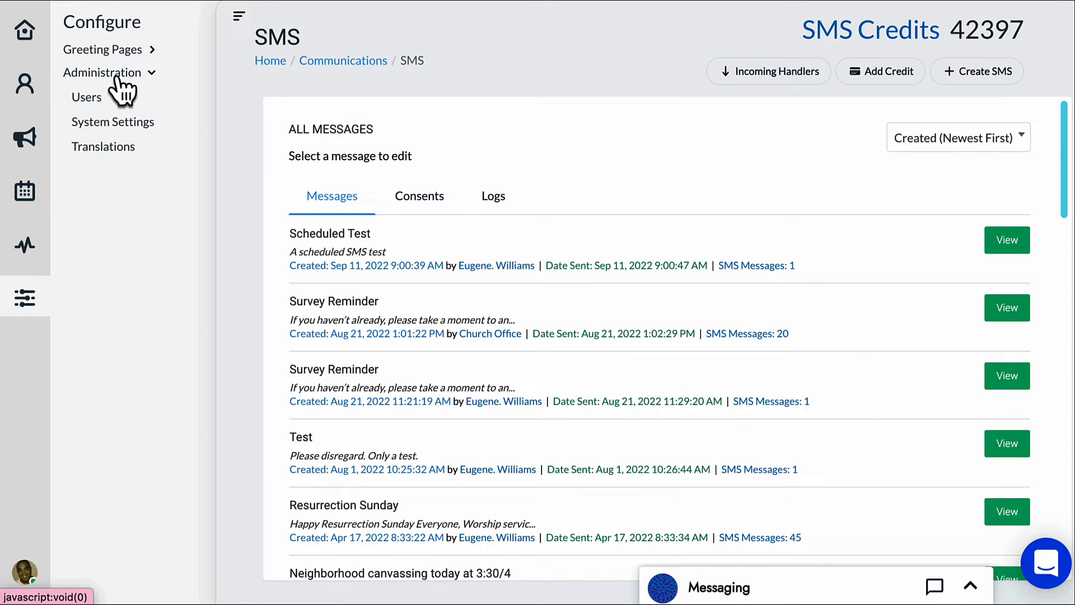
{"action": "left_click", "coordinate": [120, 128]}
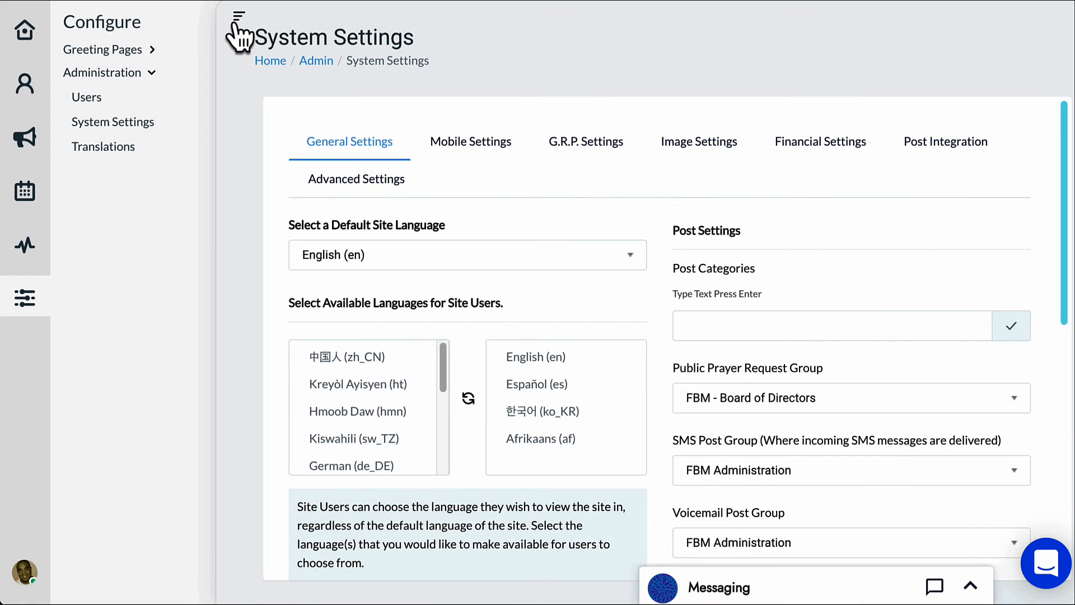
{"action": "left_click", "coordinate": [238, 20]}
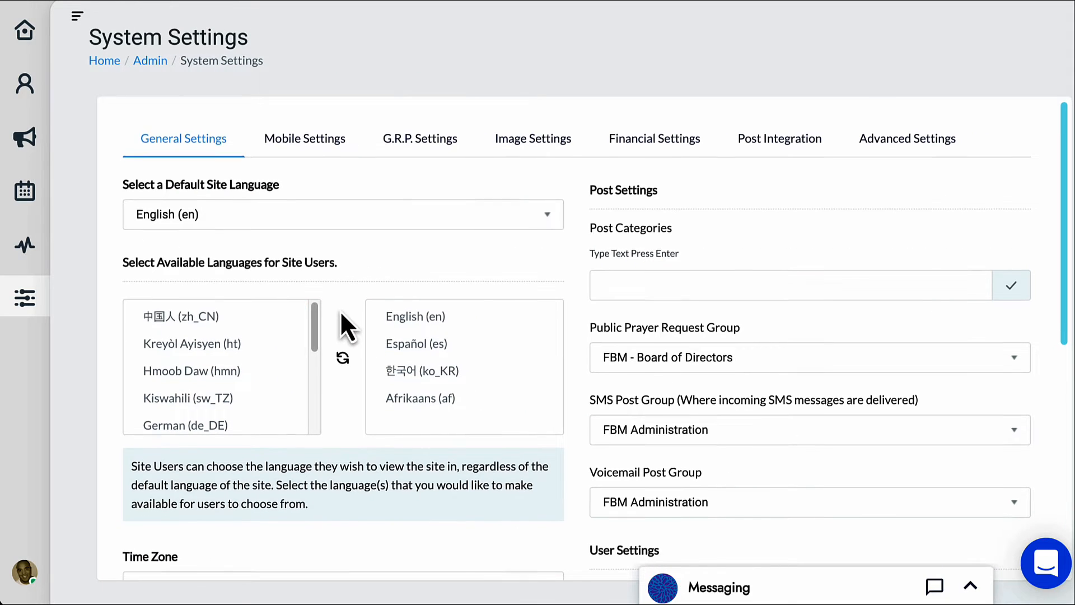
{"action": "scroll", "coordinate": [342, 314], "scroll_direction": "down", "scroll_amount": 8}
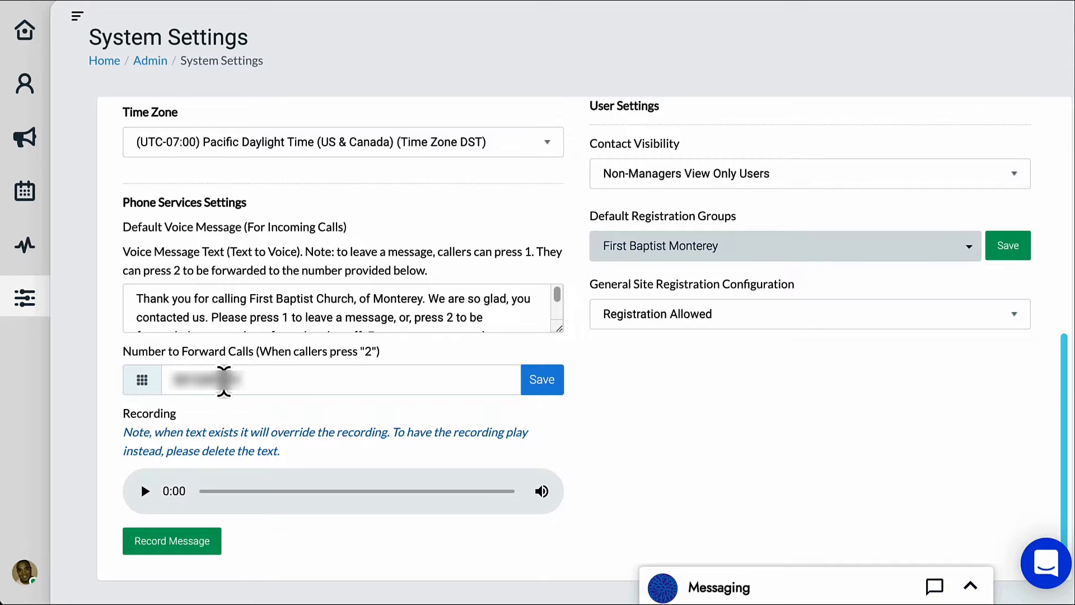
{"action": "left_click_drag", "start_coordinate": [250, 380], "coordinate": [173, 380]}
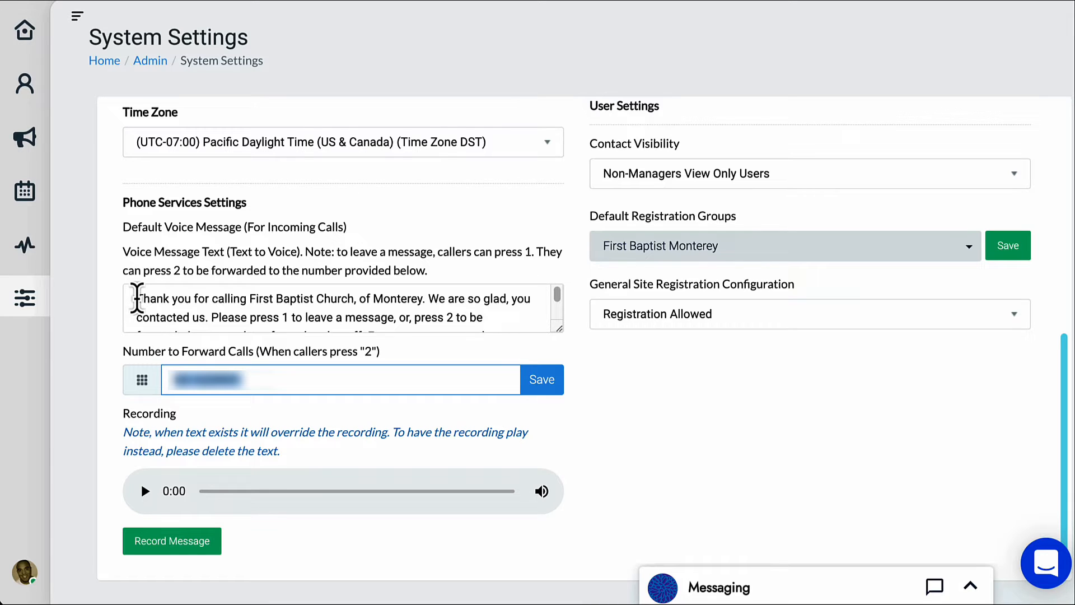
Enlarge the Voice Message Text box to review the full default greeting and check the recording option beneath it.
{"action": "left_click_drag", "start_coordinate": [557, 331], "coordinate": [531, 427]}
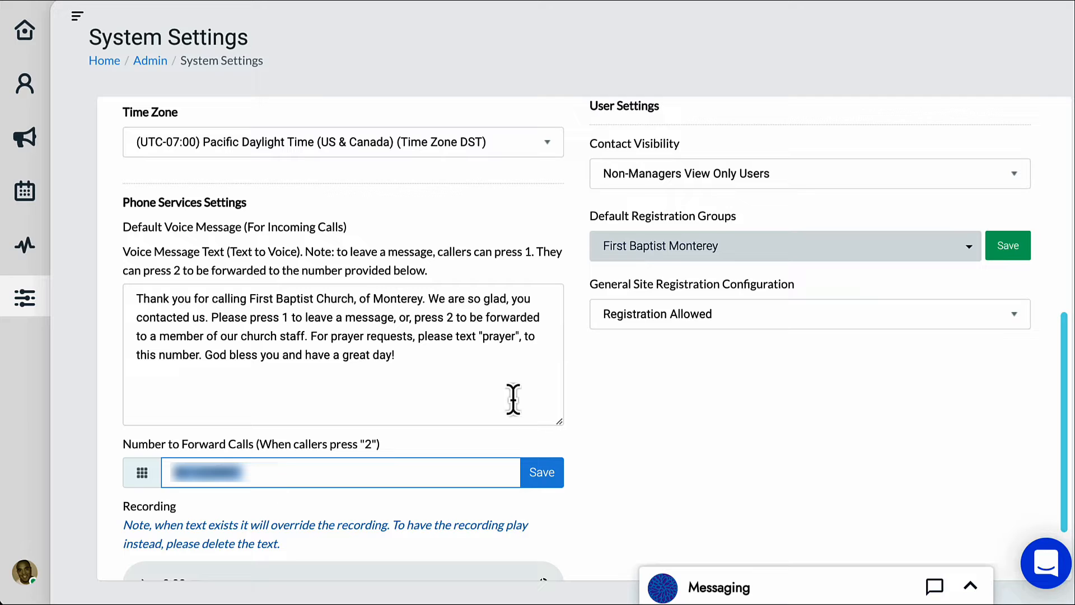
{"action": "left_click_drag", "start_coordinate": [464, 369], "coordinate": [95, 295]}
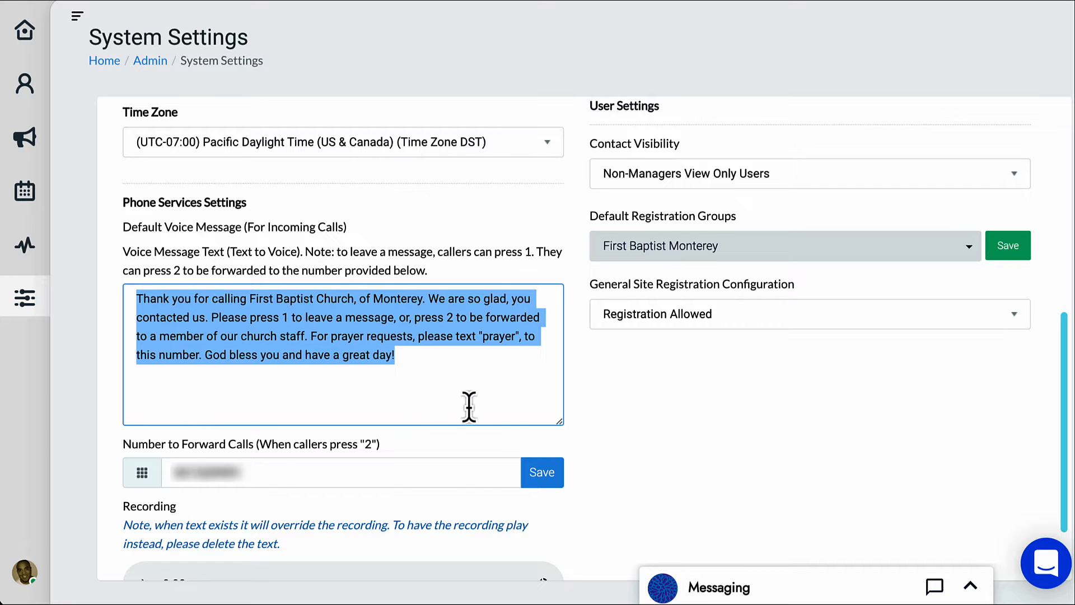
{"action": "left_click_drag", "start_coordinate": [561, 429], "coordinate": [558, 377]}
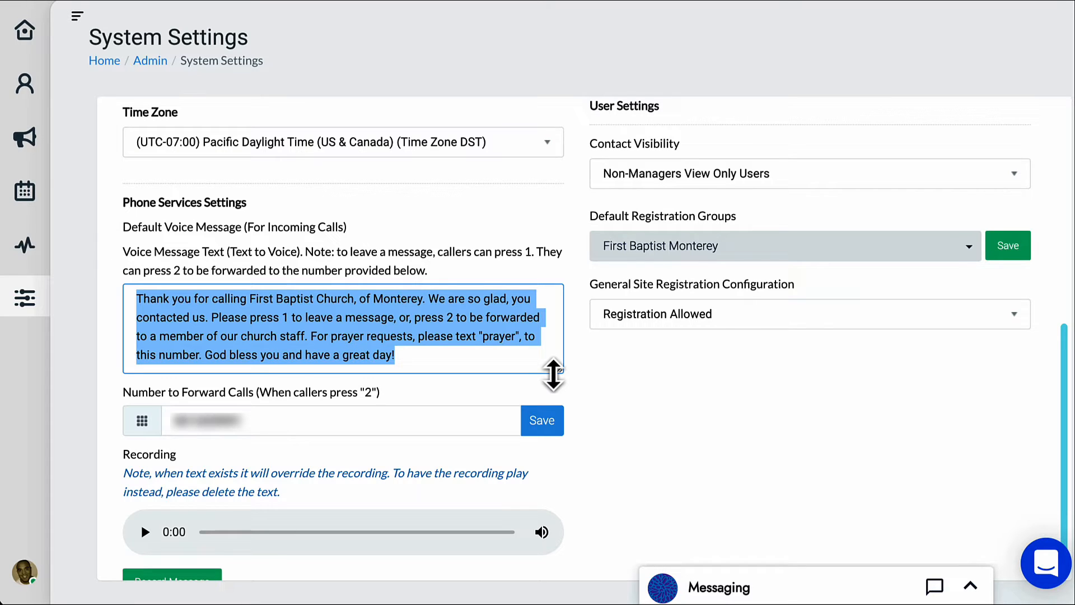
{"action": "scroll", "coordinate": [596, 428], "scroll_direction": "down", "scroll_amount": 1}
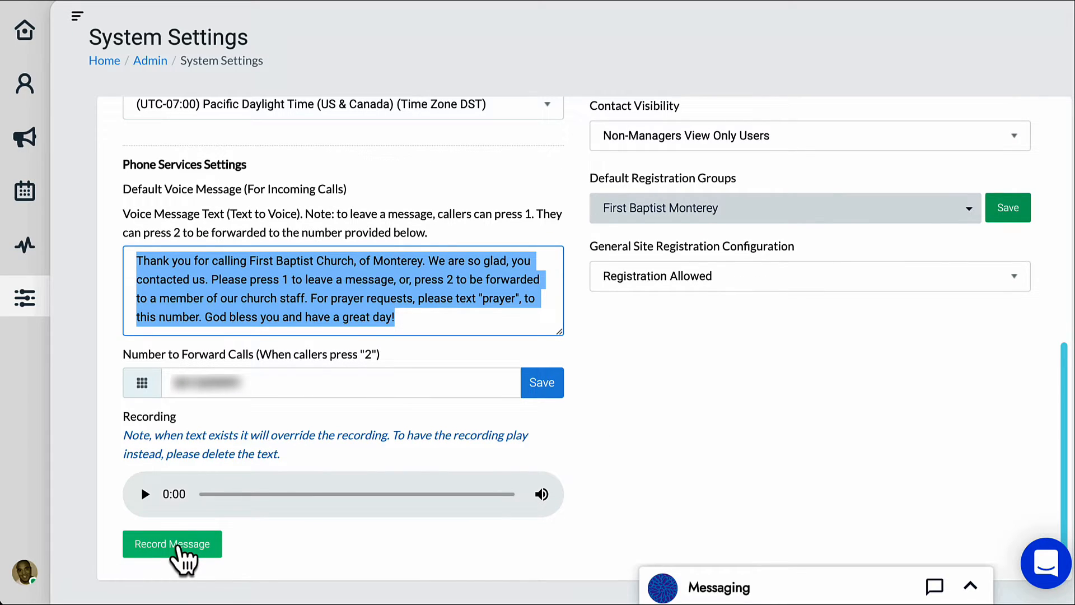
{"action": "left_click", "coordinate": [398, 532]}
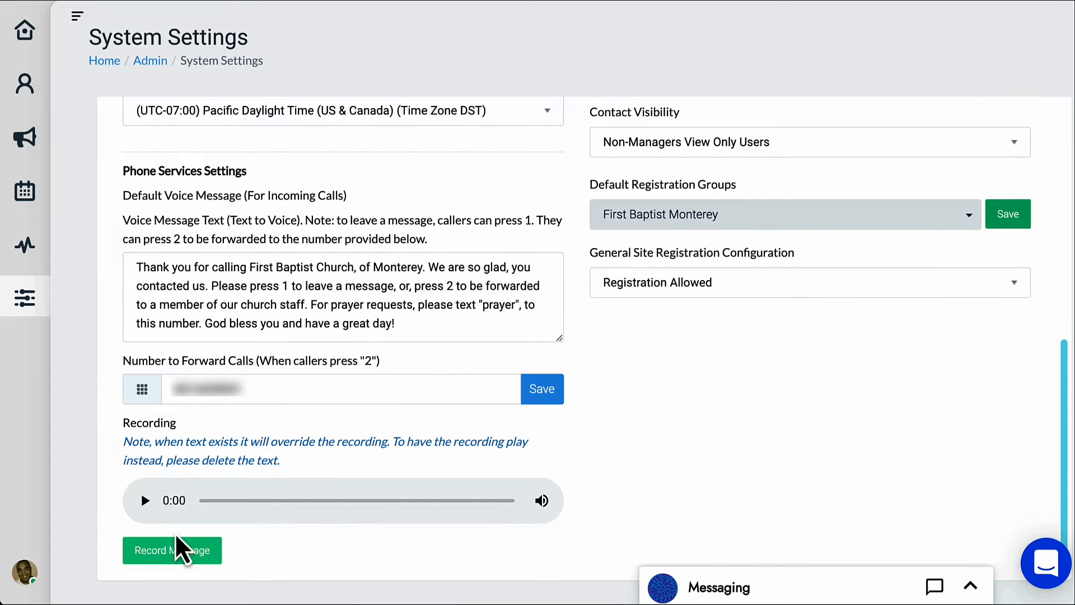
Start recording a voicemail outgoing message and enter the phone number to dial for capturing it.
{"action": "left_click", "coordinate": [171, 554]}
{"action": "scroll", "coordinate": [302, 521], "scroll_direction": "down", "scroll_amount": 3}
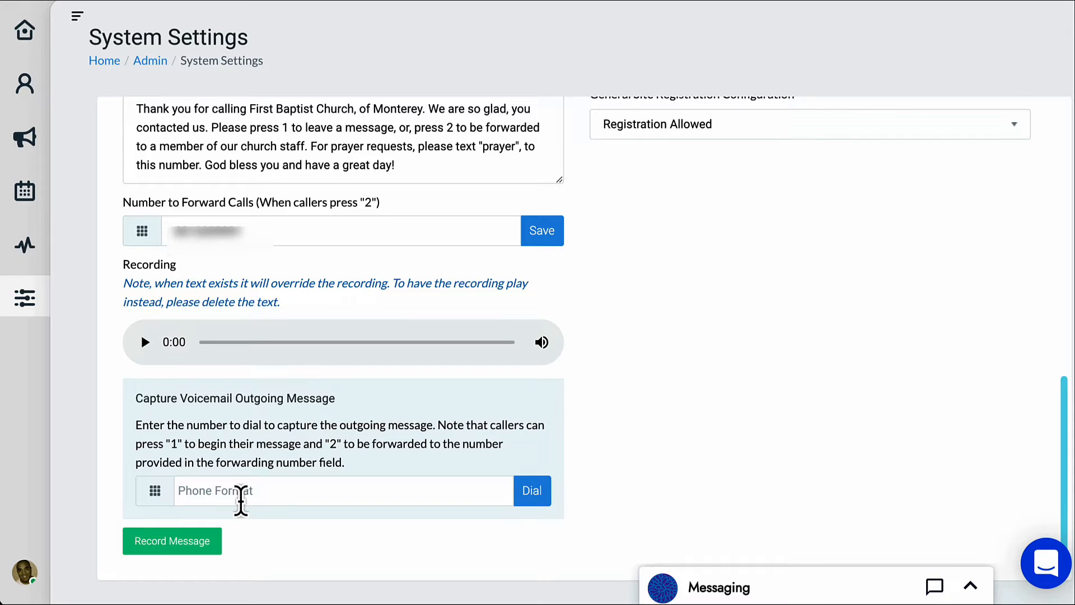
{"action": "left_click", "coordinate": [241, 498]}
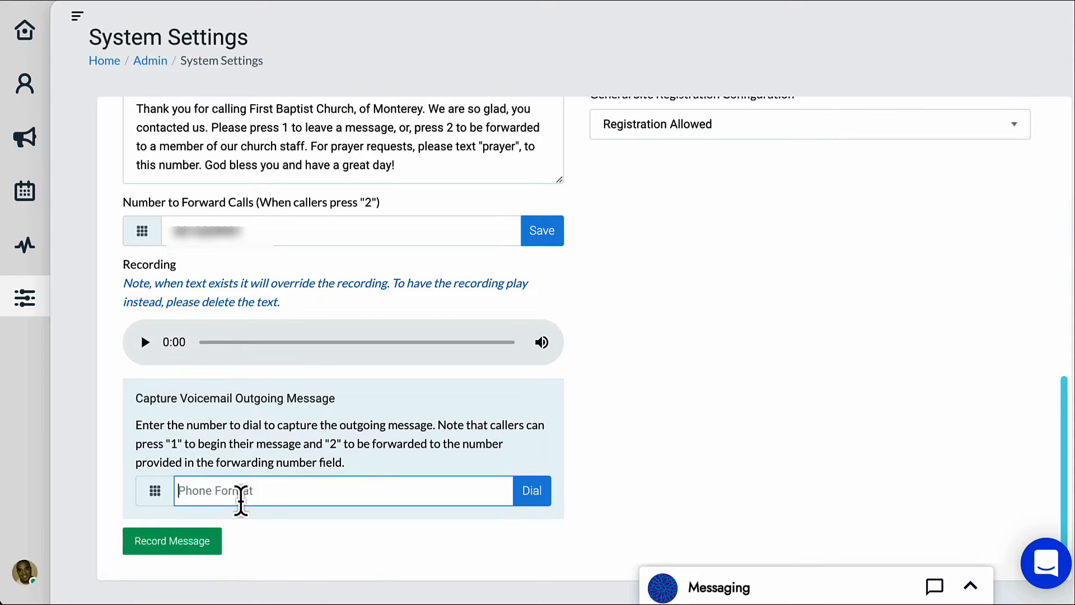
{"action": "type", "text": "5551212"}
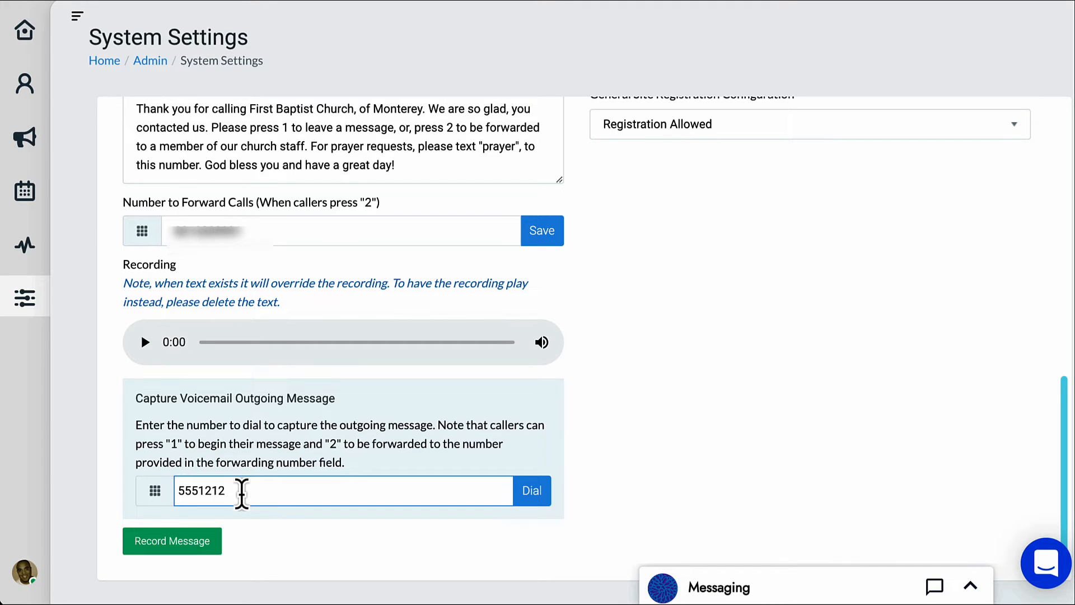
{"action": "scroll", "coordinate": [337, 491], "scroll_direction": "up", "scroll_amount": 1}
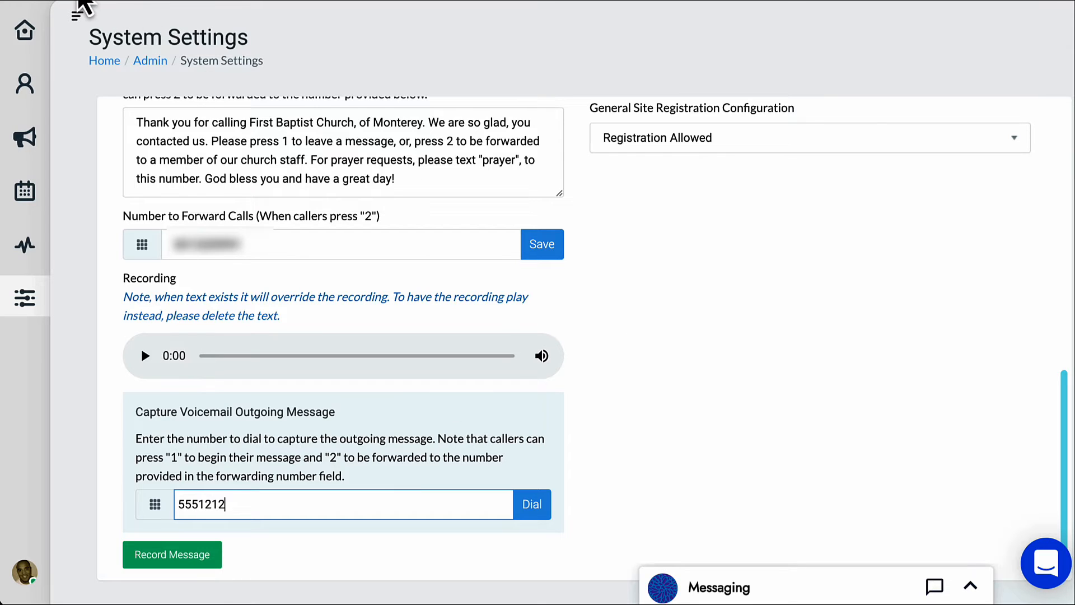
{"action": "left_click", "coordinate": [77, 0]}
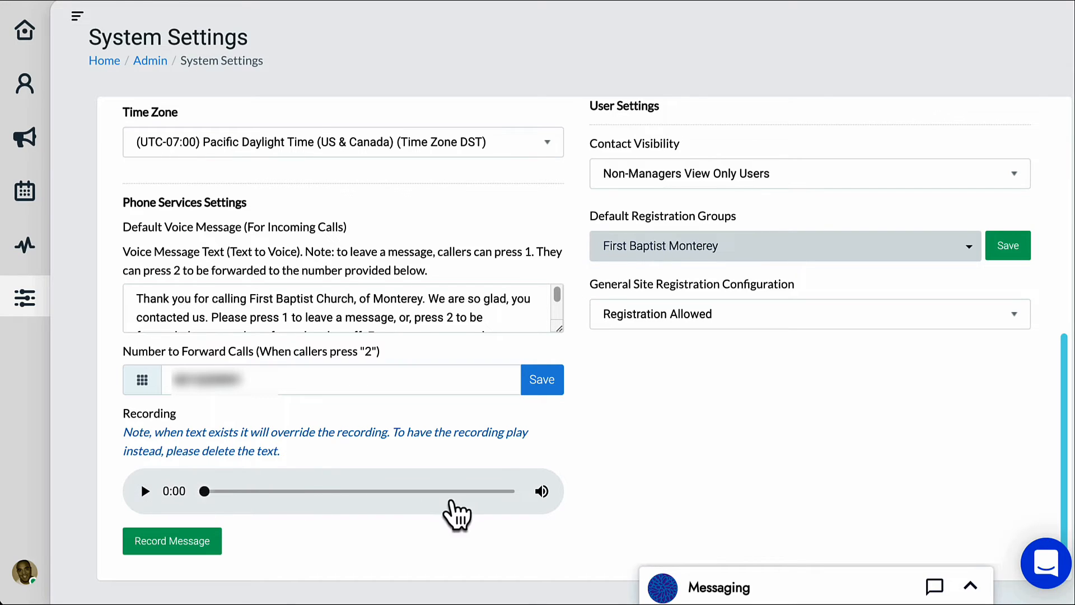
Play back the recorded outgoing voicemail message, pause it and skip to an earlier point.
{"action": "left_click", "coordinate": [144, 491]}
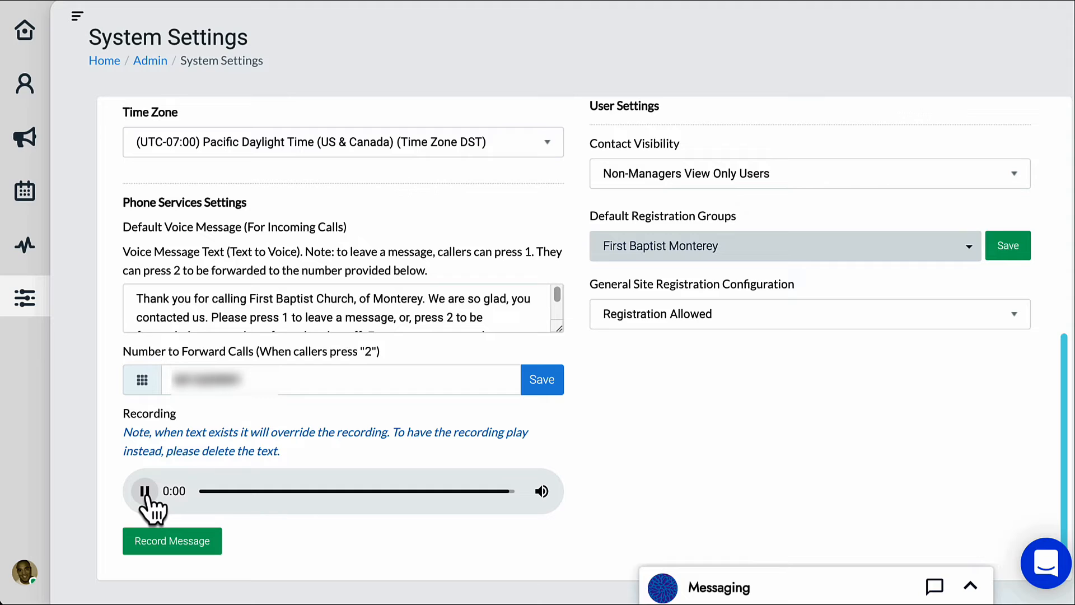
{"action": "left_click", "coordinate": [145, 491]}
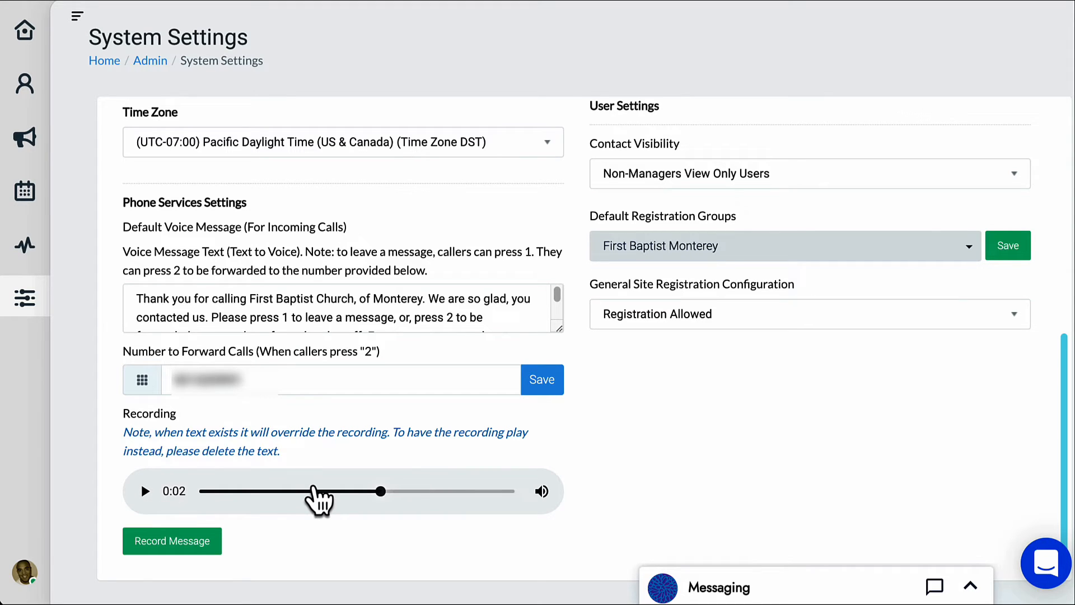
{"action": "left_click", "coordinate": [313, 487]}
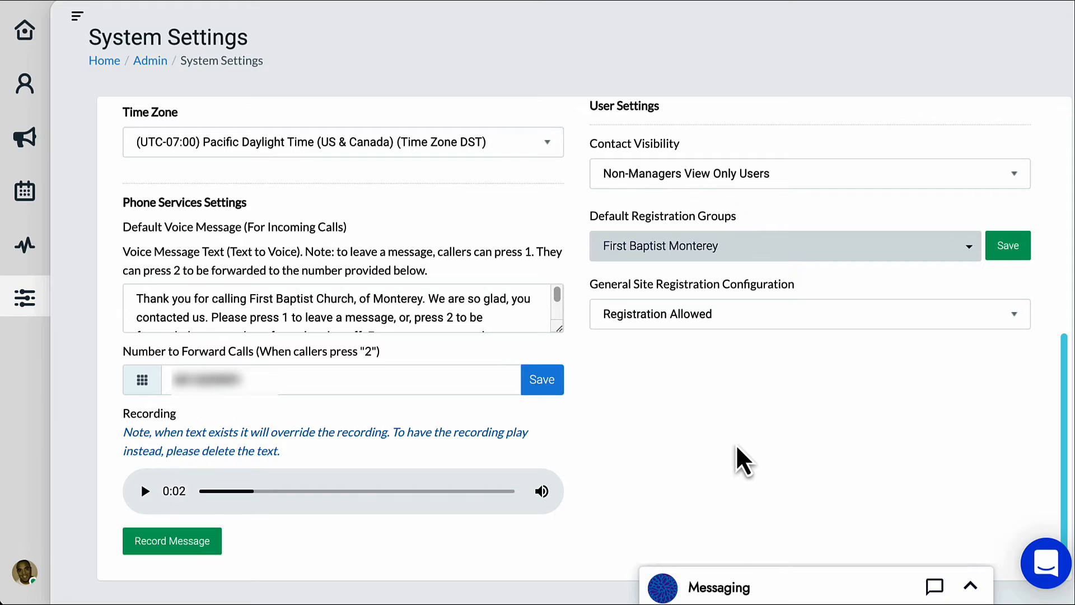
Review the groups available for the Voicemail Post Group and close the list without changing the selection.
{"action": "scroll", "coordinate": [735, 453], "scroll_direction": "up", "scroll_amount": 5}
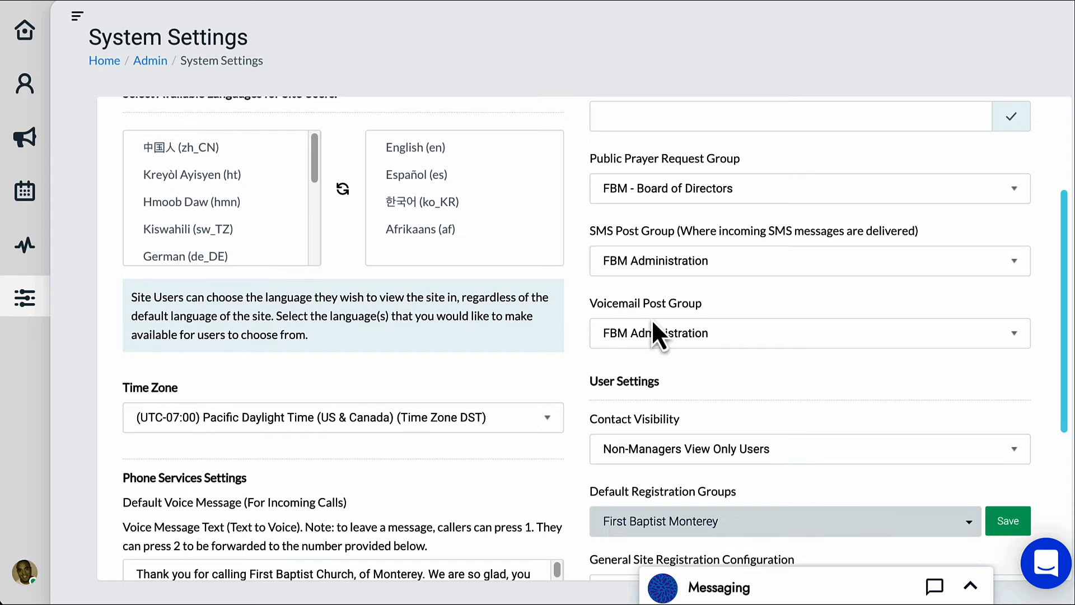
{"action": "left_click", "coordinate": [699, 325]}
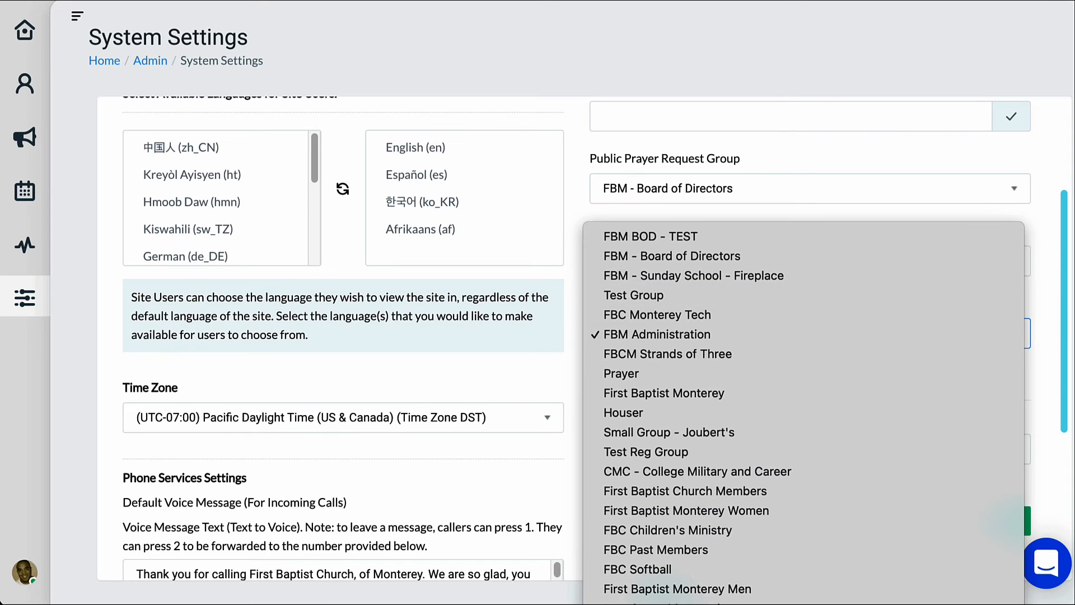
{"action": "left_click", "coordinate": [1043, 309]}
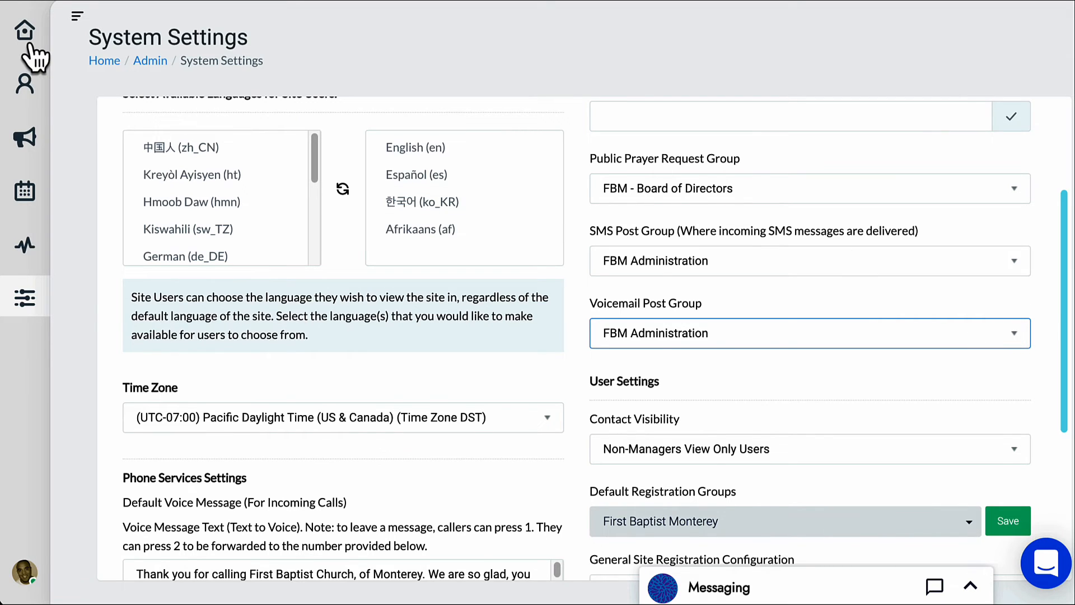
Find the received-voicemail post for FBM Administration in the home feed and open its voicemail audio.
{"action": "left_click", "coordinate": [79, 49]}
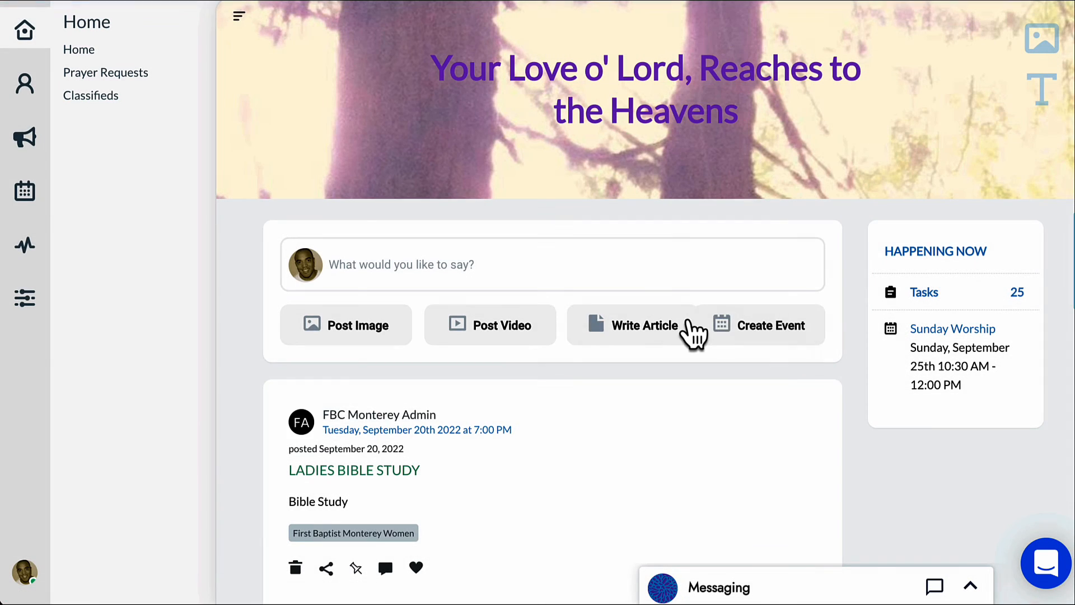
{"action": "scroll", "coordinate": [697, 331], "scroll_direction": "down", "scroll_amount": 4}
{"action": "scroll", "coordinate": [700, 336], "scroll_direction": "down", "scroll_amount": 15}
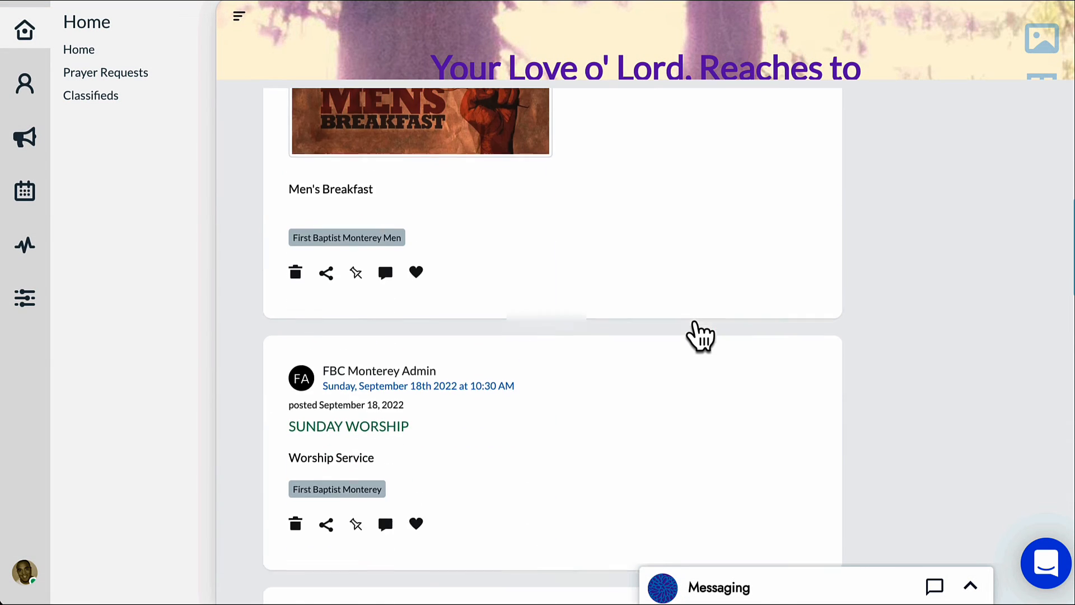
{"action": "scroll", "coordinate": [700, 336], "scroll_direction": "down", "scroll_amount": 3}
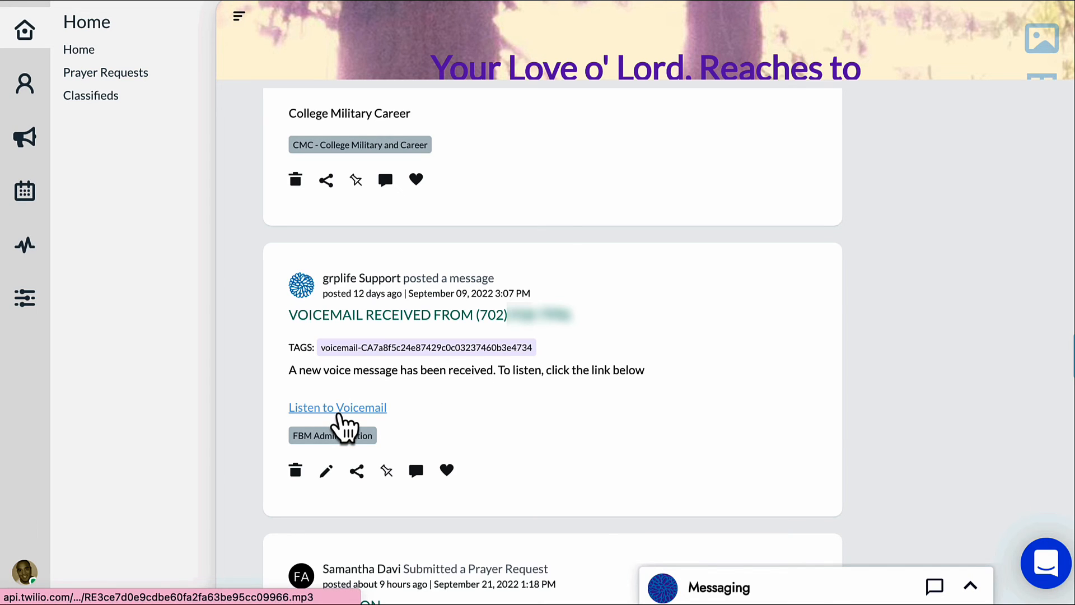
{"action": "left_click", "coordinate": [339, 413]}
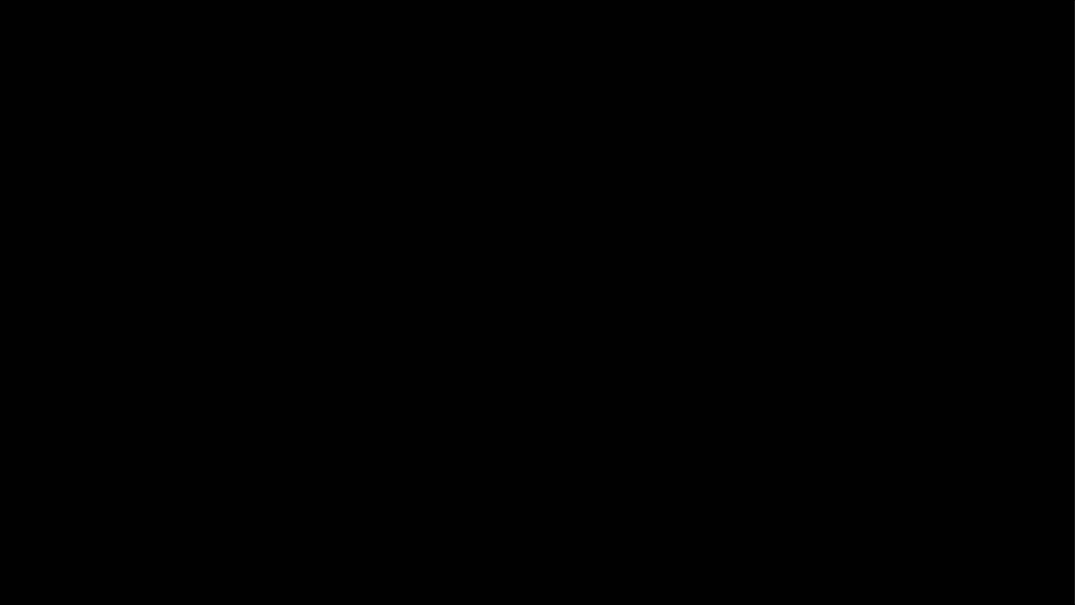
{"action": "left_click", "coordinate": [440, 347]}
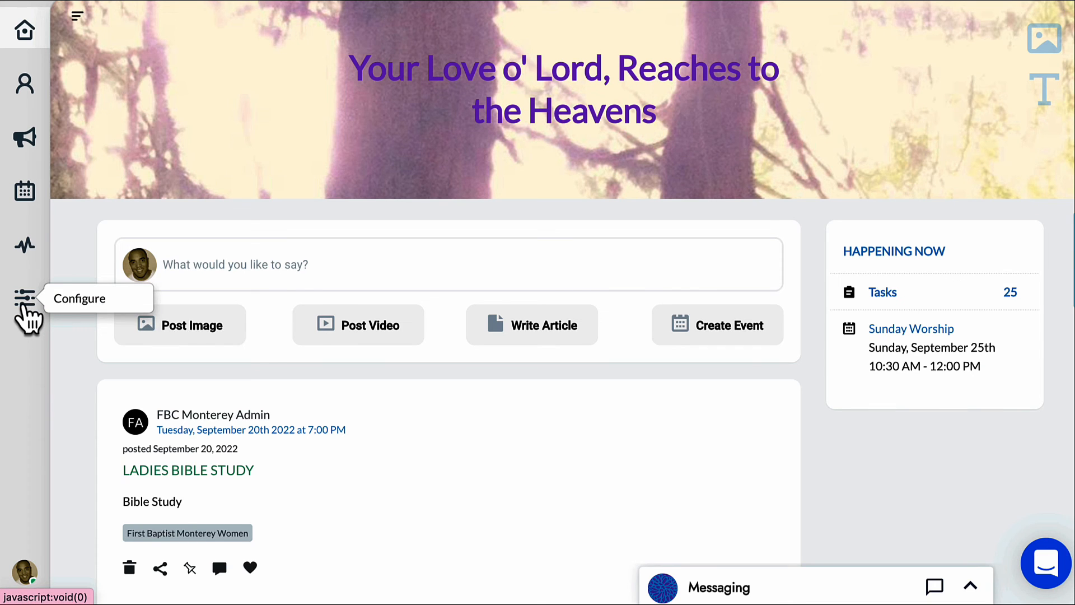
Return to System Settings and review the groups available for the SMS Post Group, keeping the current selection.
{"action": "left_click", "coordinate": [23, 302]}
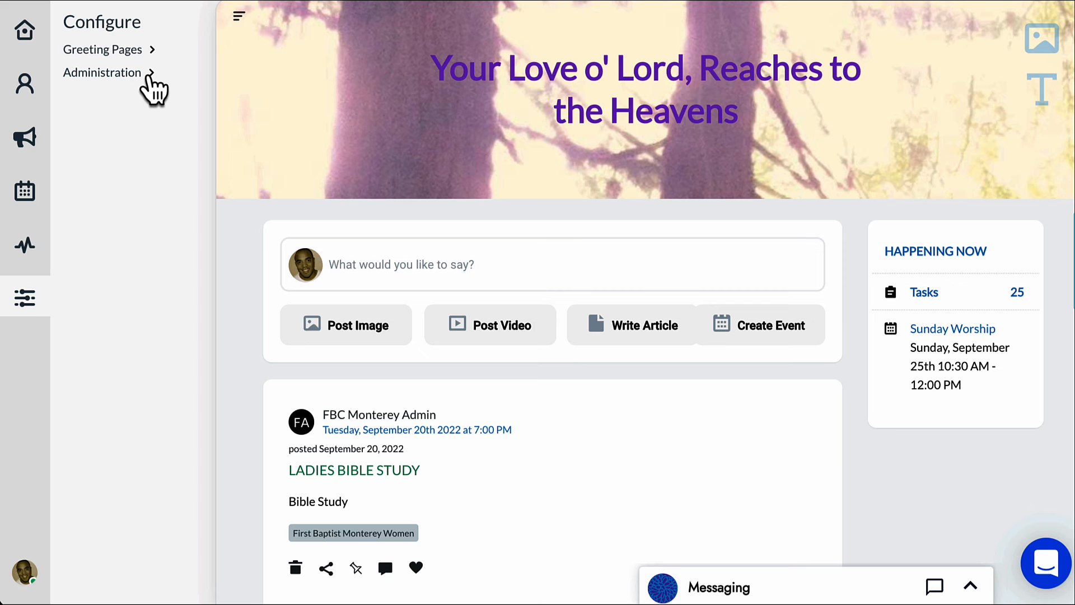
{"action": "left_click", "coordinate": [149, 76]}
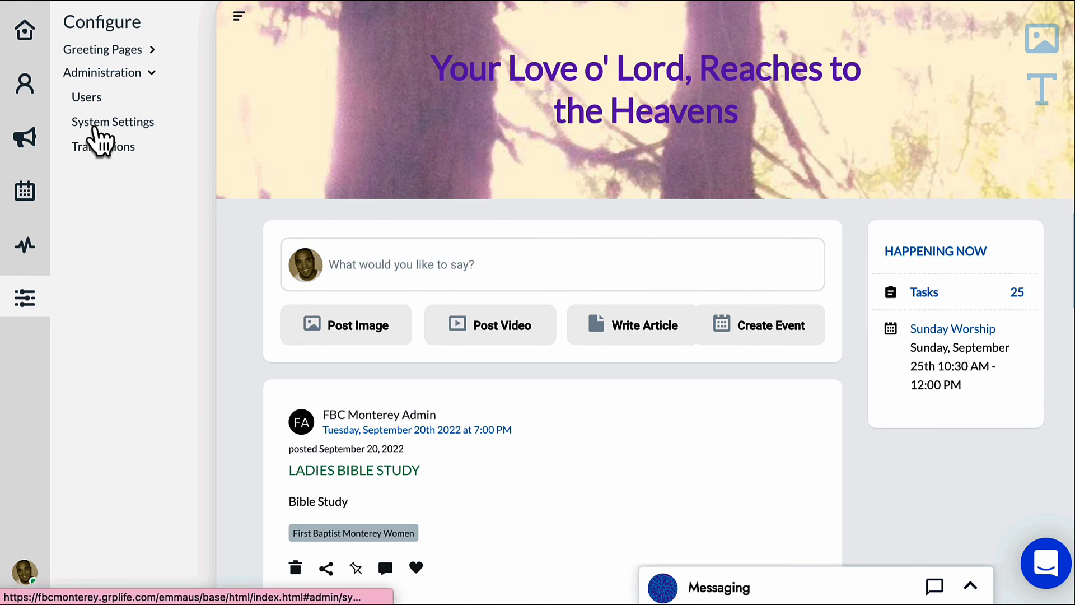
{"action": "left_click", "coordinate": [95, 124]}
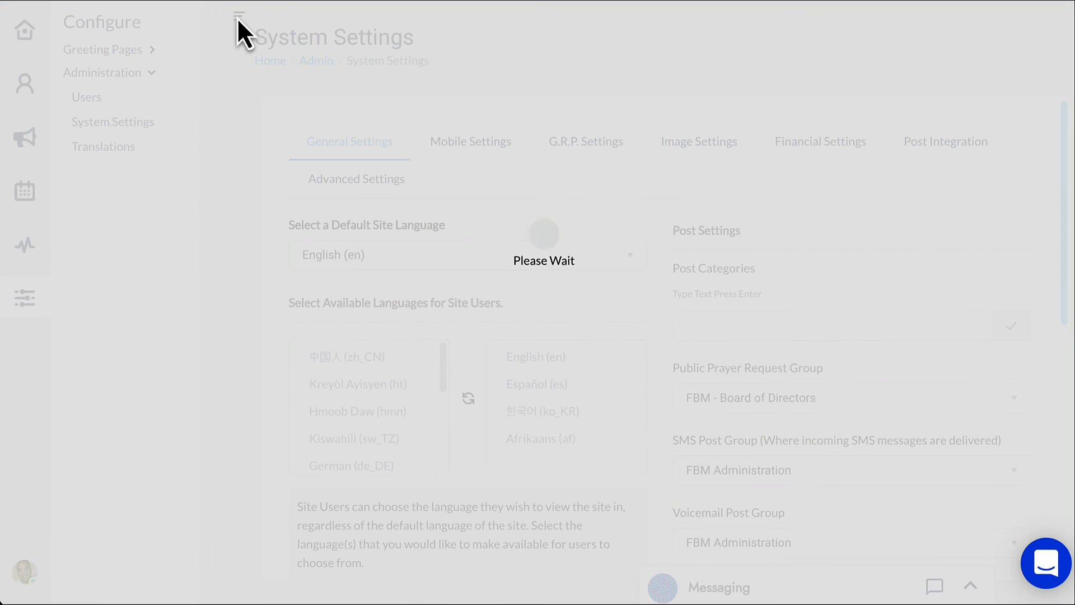
{"action": "left_click", "coordinate": [238, 17]}
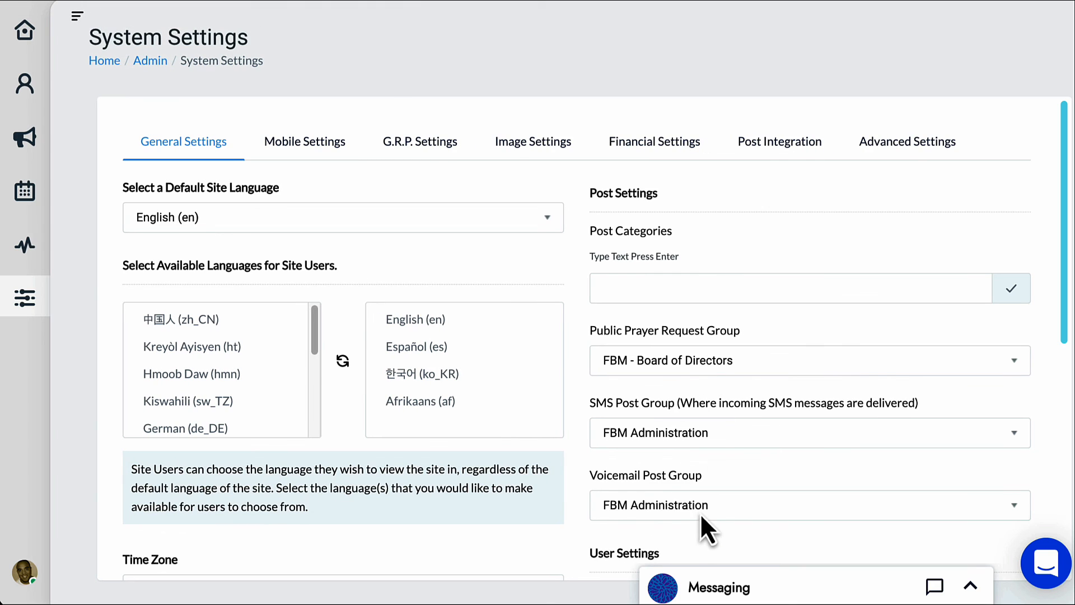
{"action": "left_click", "coordinate": [698, 429]}
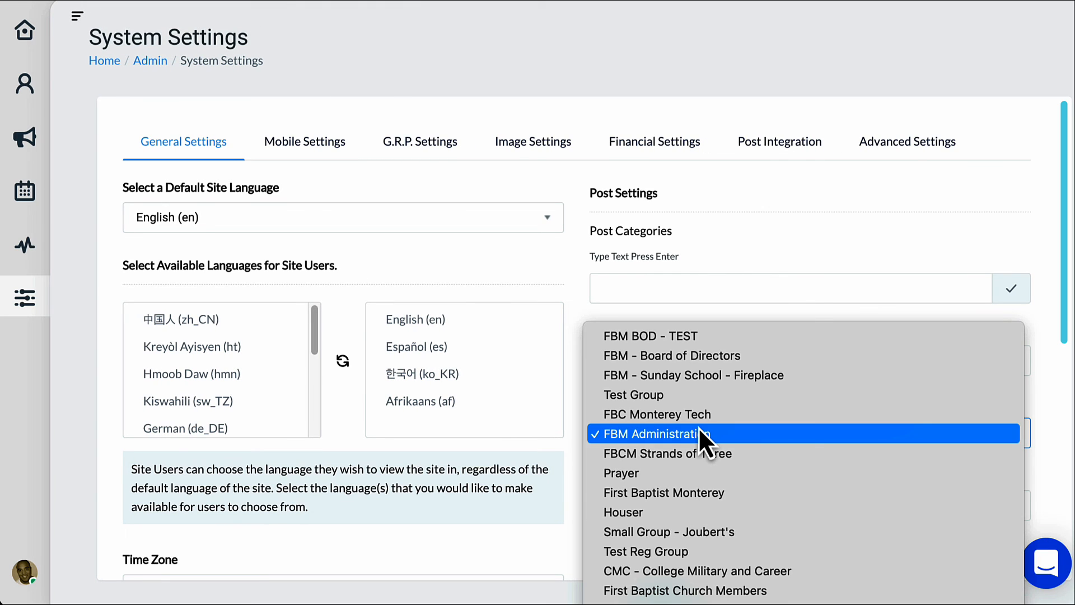
{"action": "left_click", "coordinate": [1063, 438]}
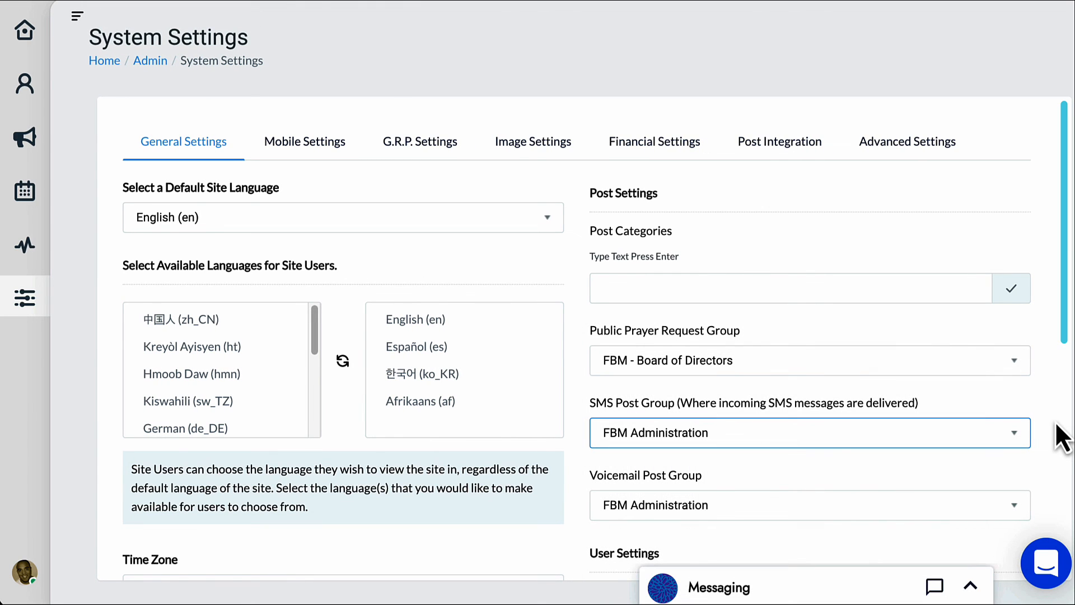